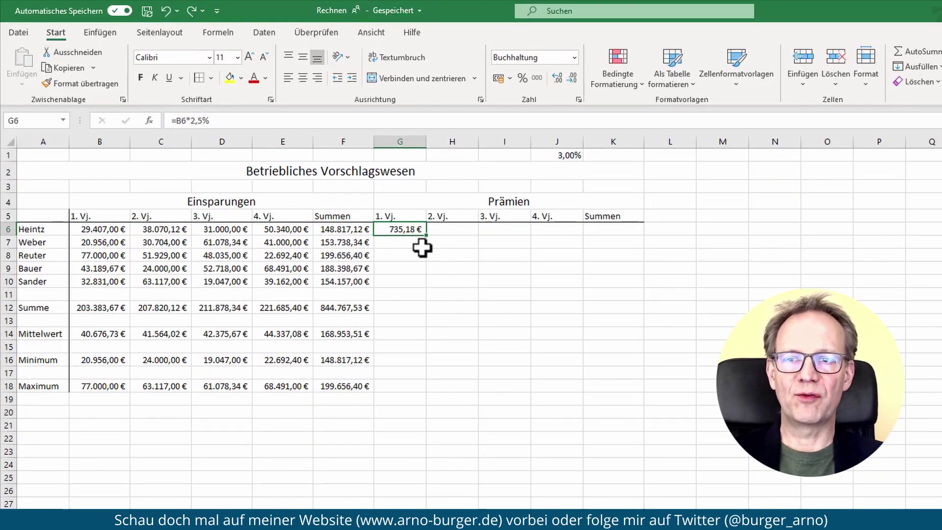
double_click(400, 227)
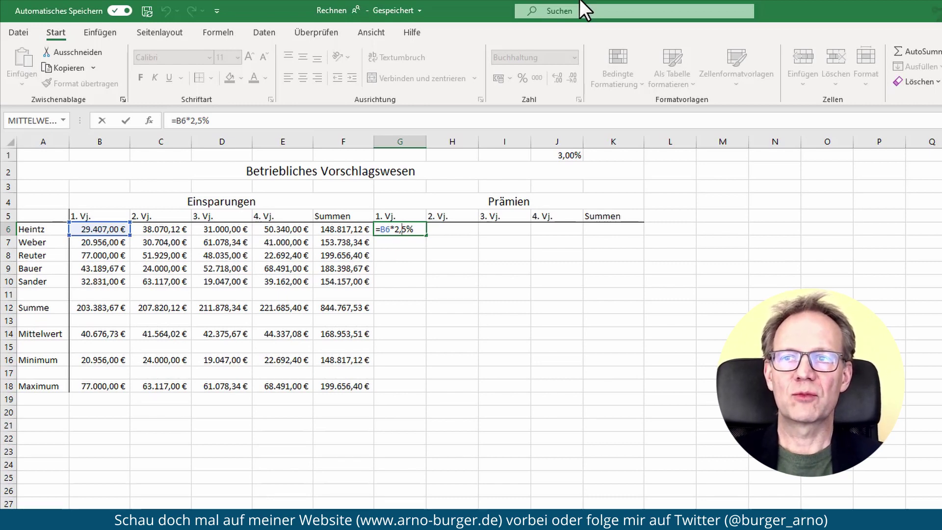
click(125, 122)
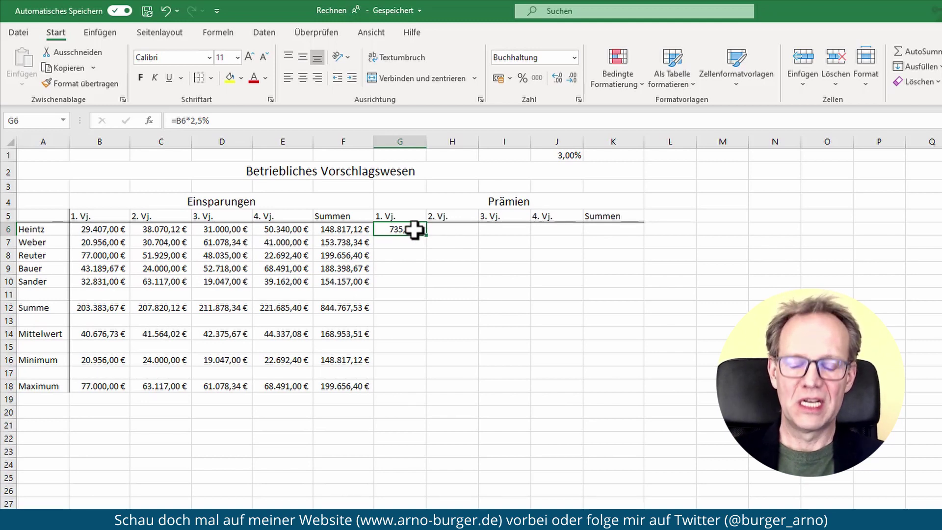
Step: Copy the 2,5% bonus formula from G6 into H6
right_click(413, 229)
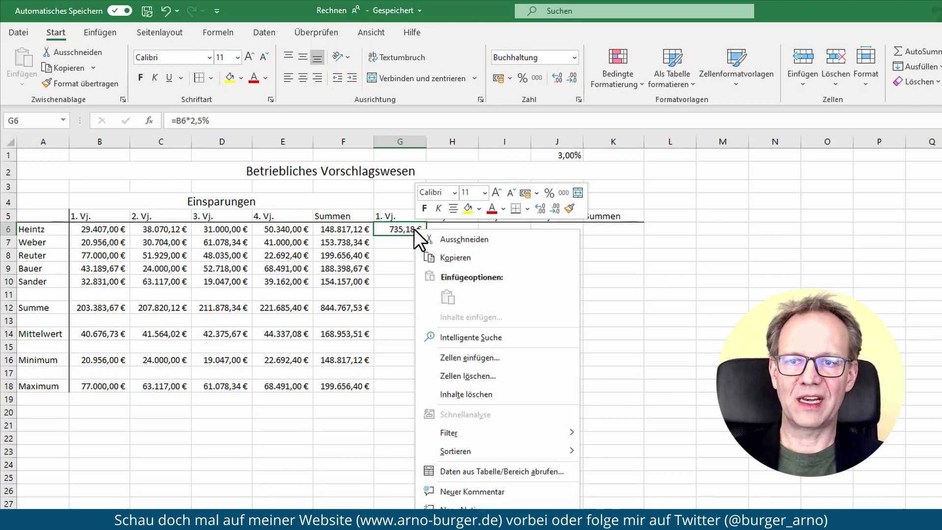
click(438, 255)
click(448, 231)
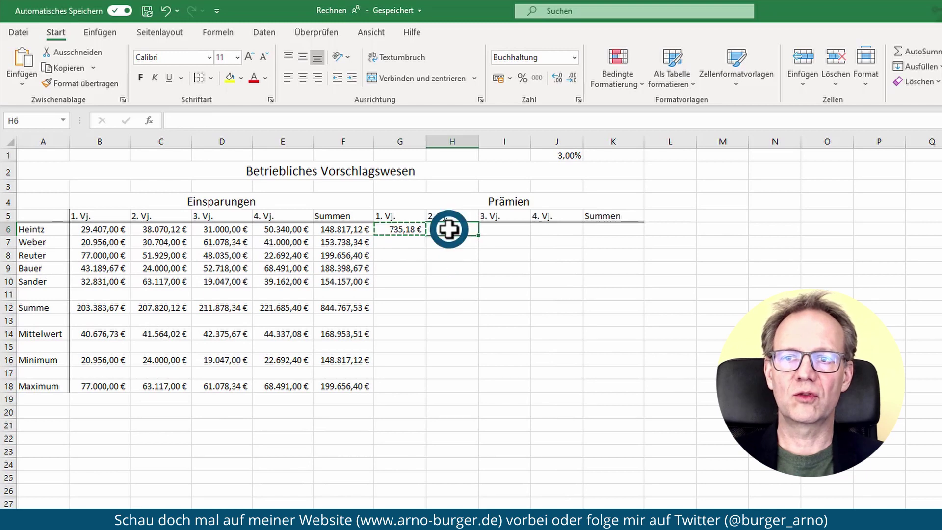
right_click(449, 230)
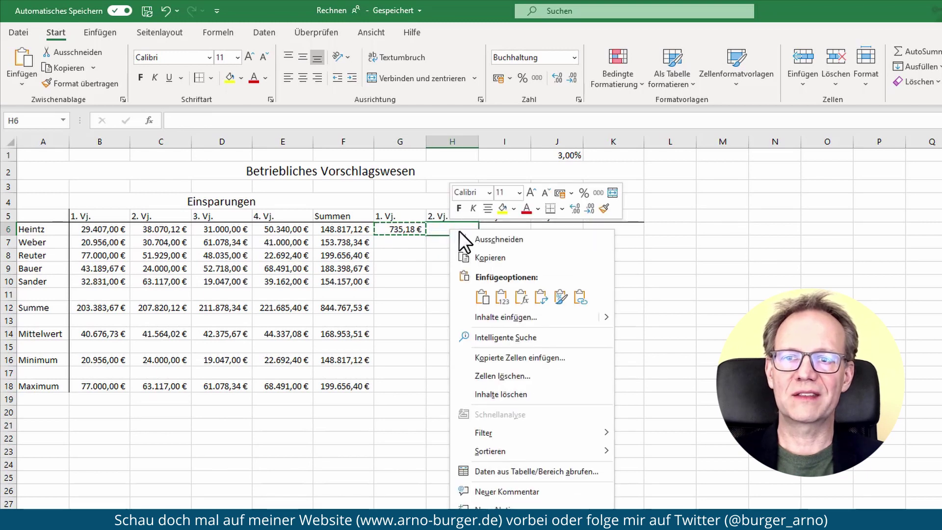
click(482, 295)
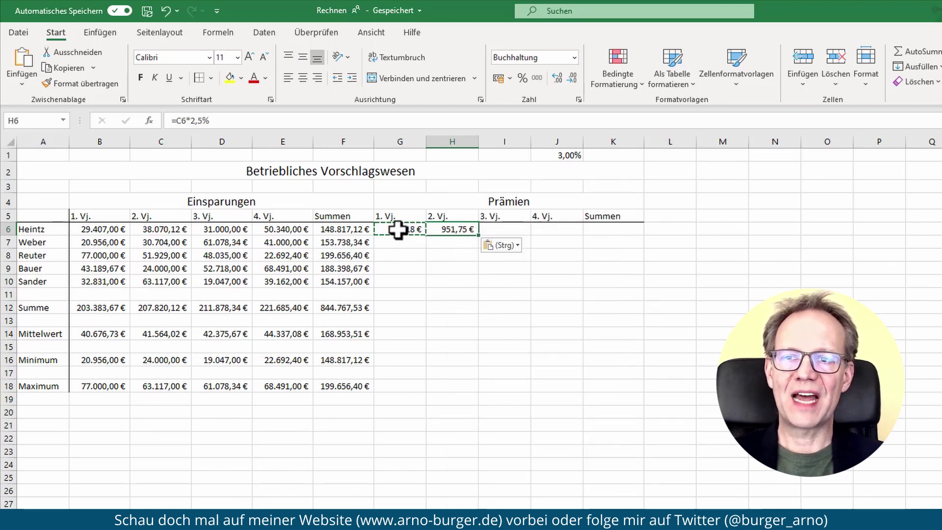
Step: Check H6's pasted formula, then fill the bonus formula across to J6 and down to row 10
click(446, 230)
double_click(446, 230)
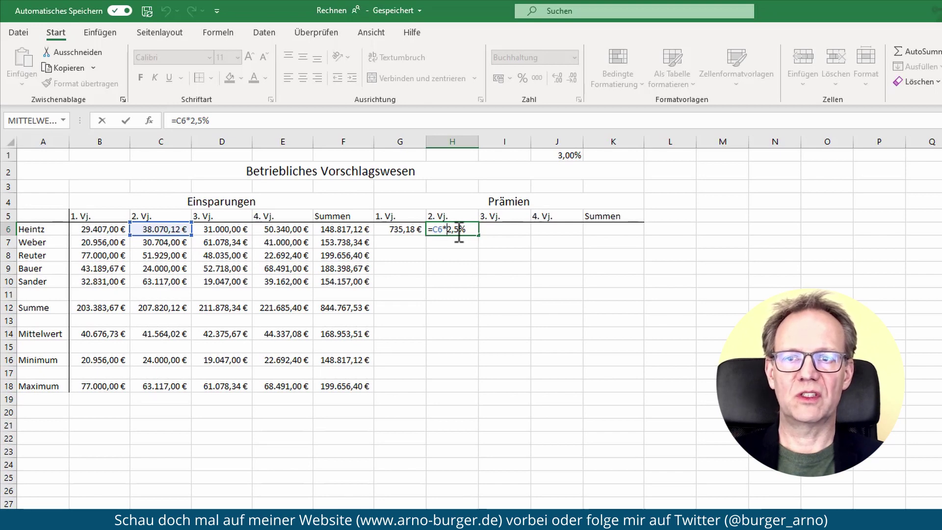
key(Escape)
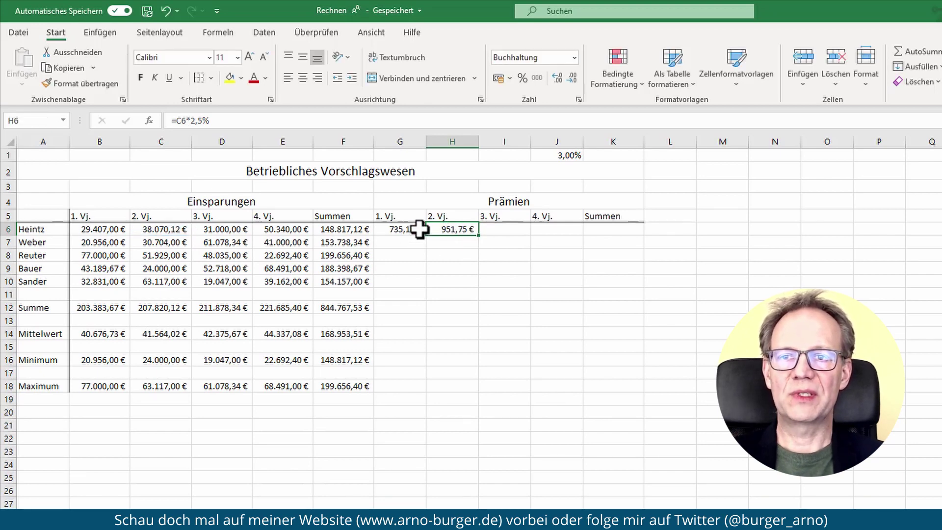
drag(479, 236, 566, 237)
mouse_move(404, 231)
mouse_down()
mouse_move(569, 232)
mouse_move(581, 287)
mouse_up()
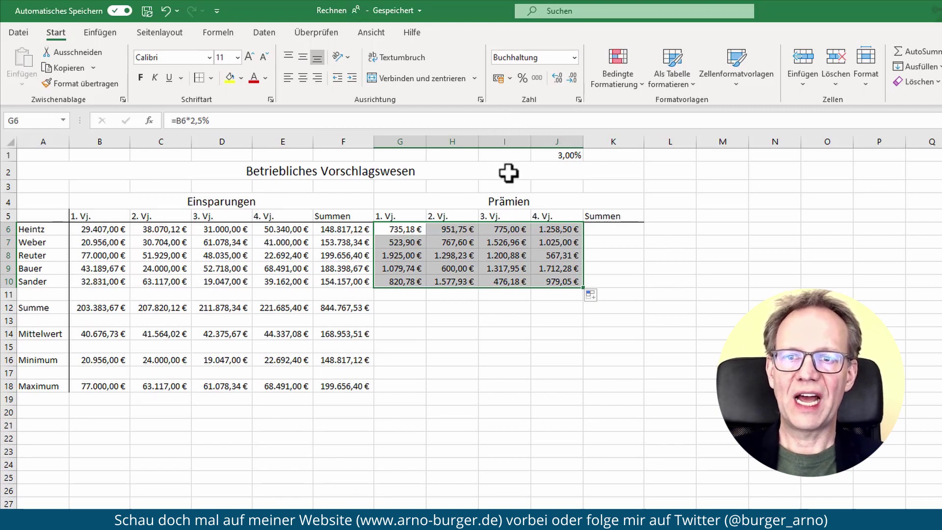
Step: Clear the bonus values in H6:J10 and G7:G10, leaving only G6
click(496, 269)
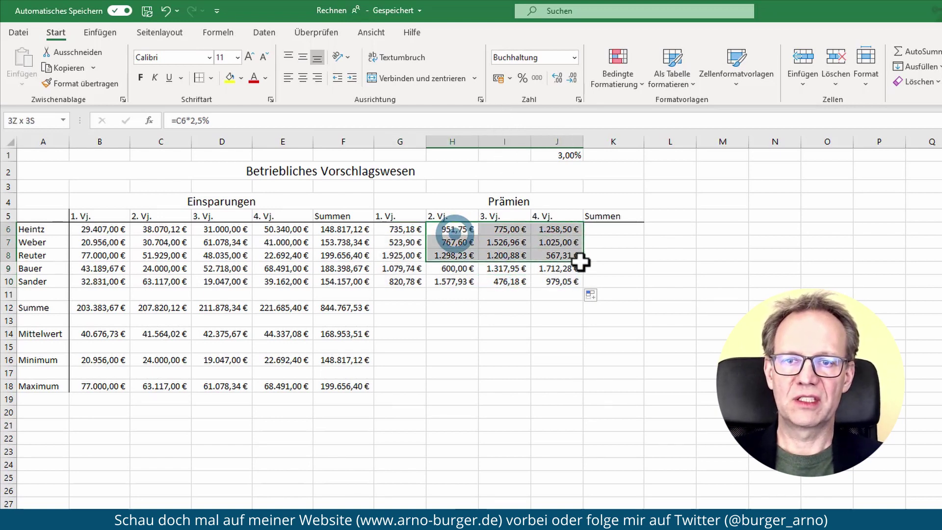
drag(454, 234, 572, 292)
key(Delete)
drag(398, 241, 404, 281)
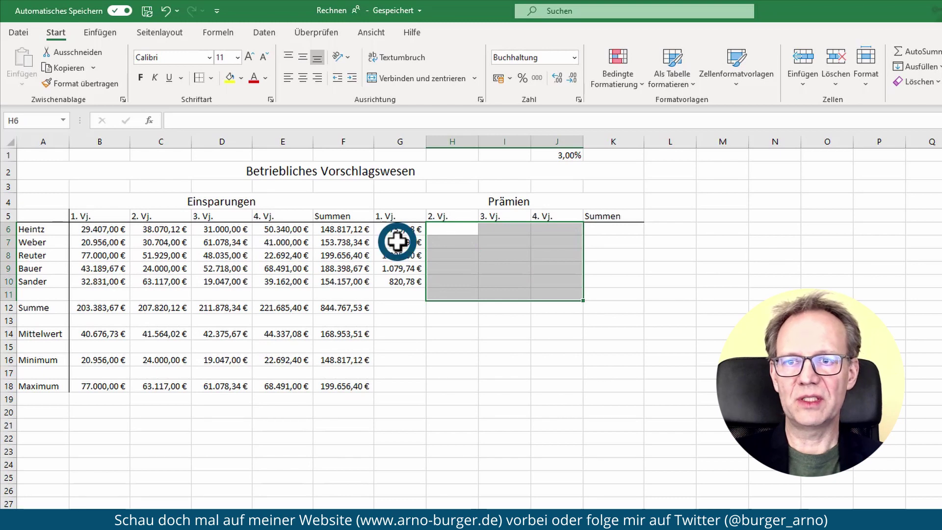
key(Delete)
Step: Edit G6's formula to replace the 2,5% rate with the new 3% rate
click(404, 228)
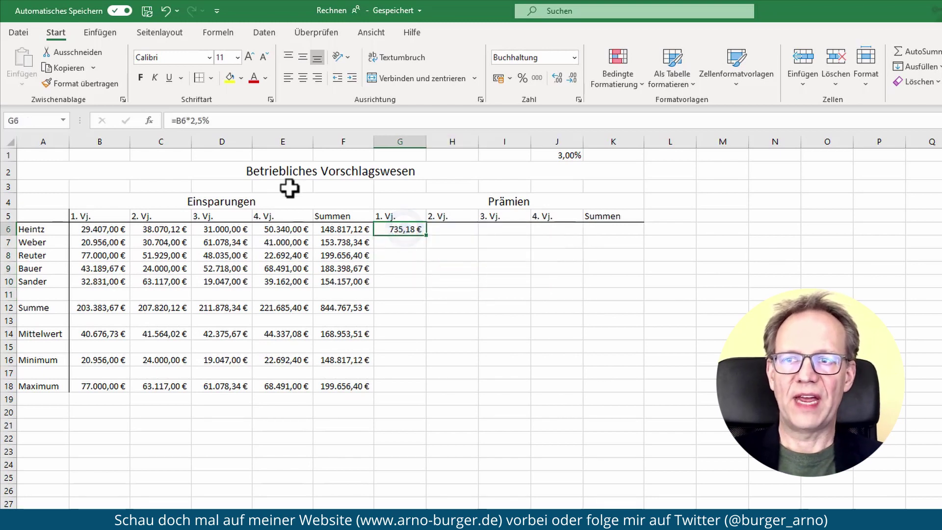
click(201, 120)
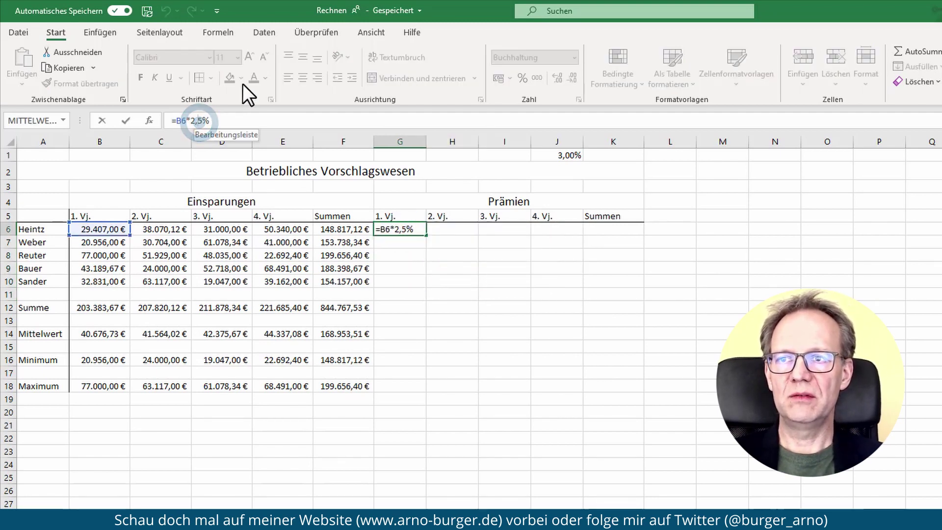
key(BackSpace)
key(BackSpace)
key(Delete)
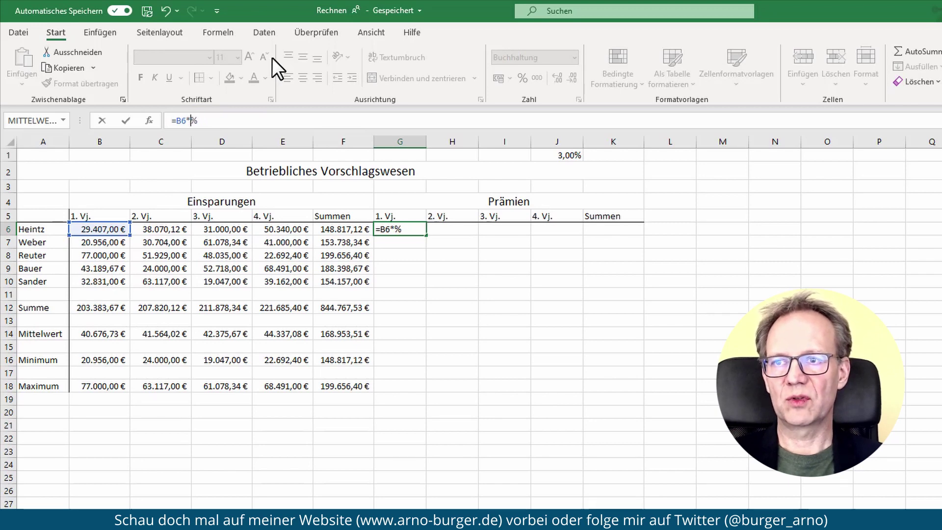
key(Delete)
text($J$1)
key(Return)
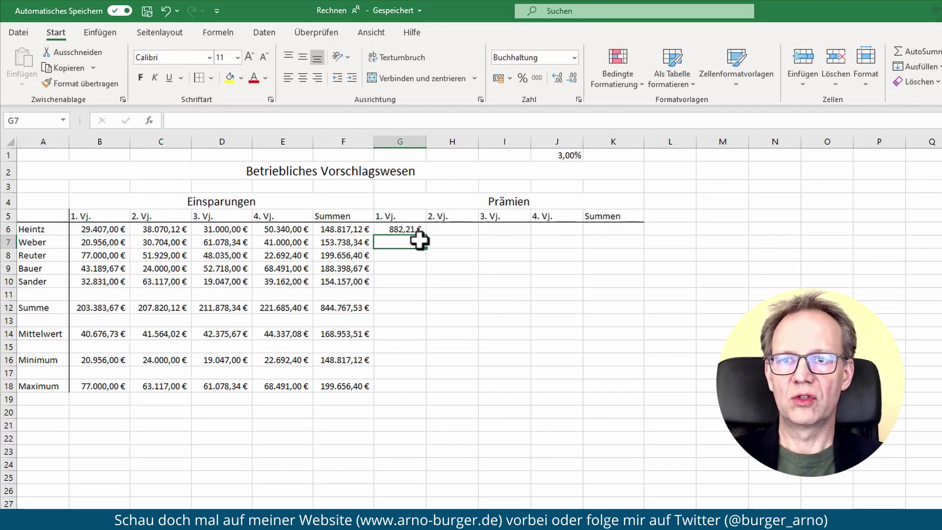
Step: Fill the 3% formula through G6:J10, then clear the whole block
click(416, 229)
mouse_move(426, 236)
mouse_down()
mouse_move(581, 237)
mouse_move(582, 286)
mouse_up()
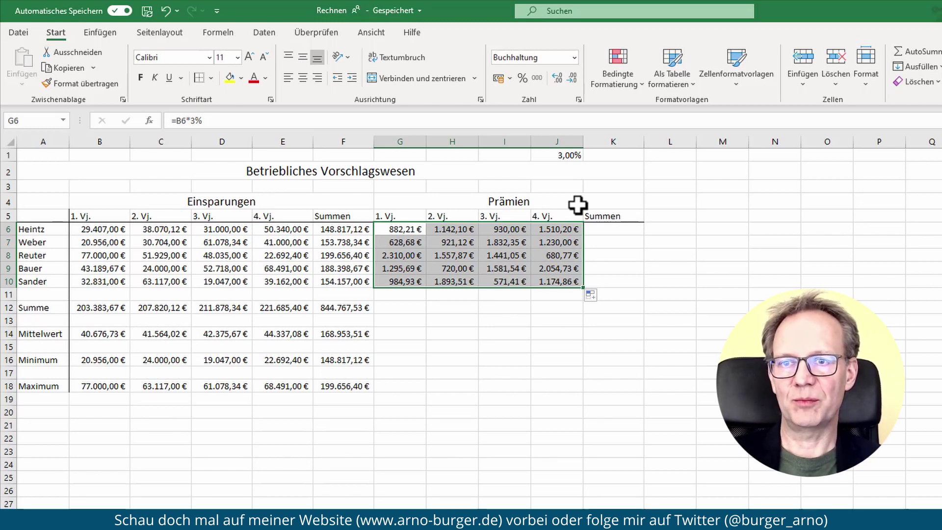
key(Delete)
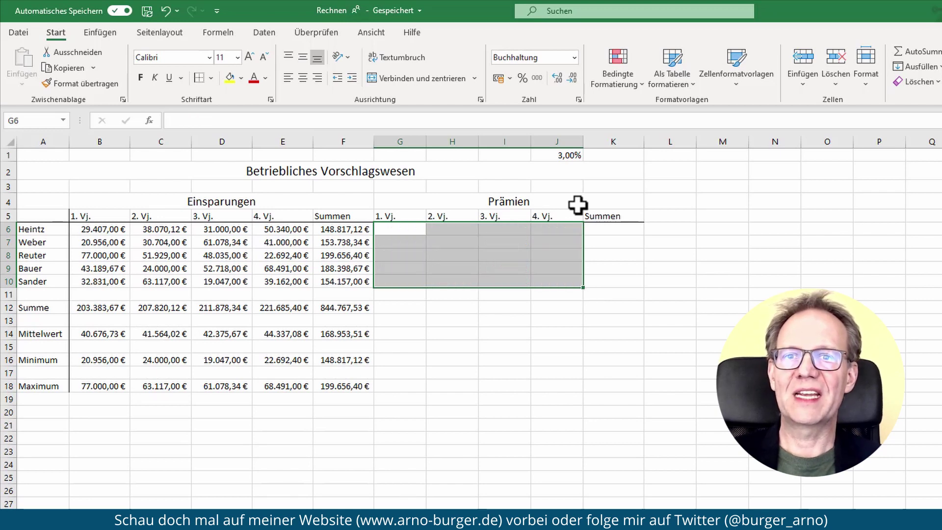
click(541, 250)
Step: Enter =B6*J1 in G6 so it uses the 3% rate from J1, giving 882,21 €
click(569, 156)
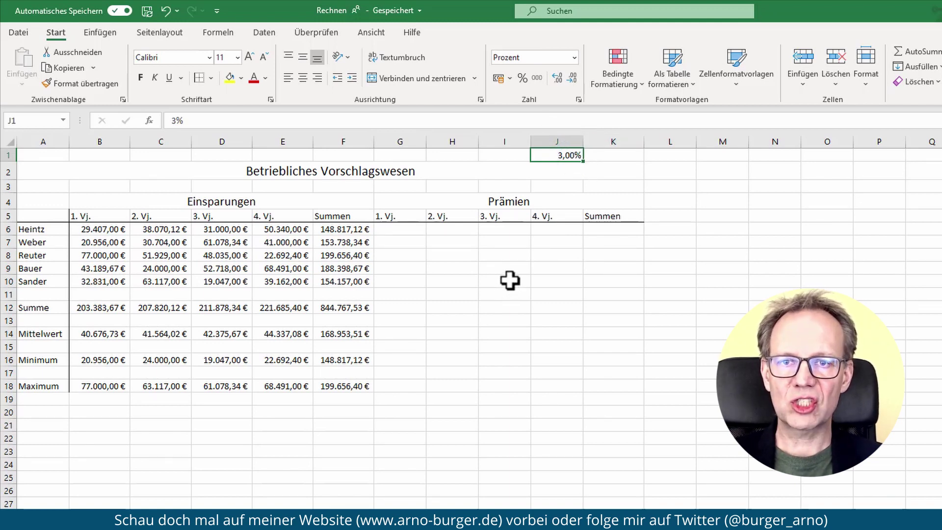
click(409, 229)
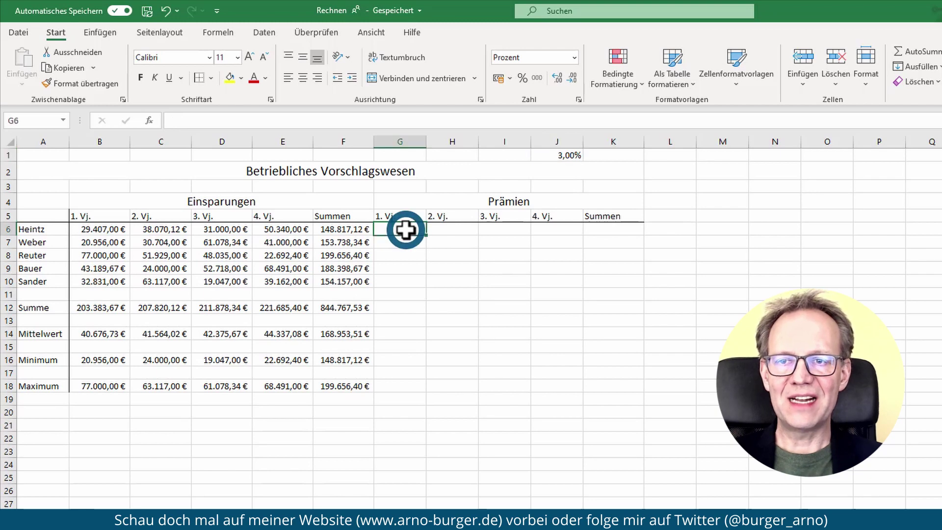
text(=)
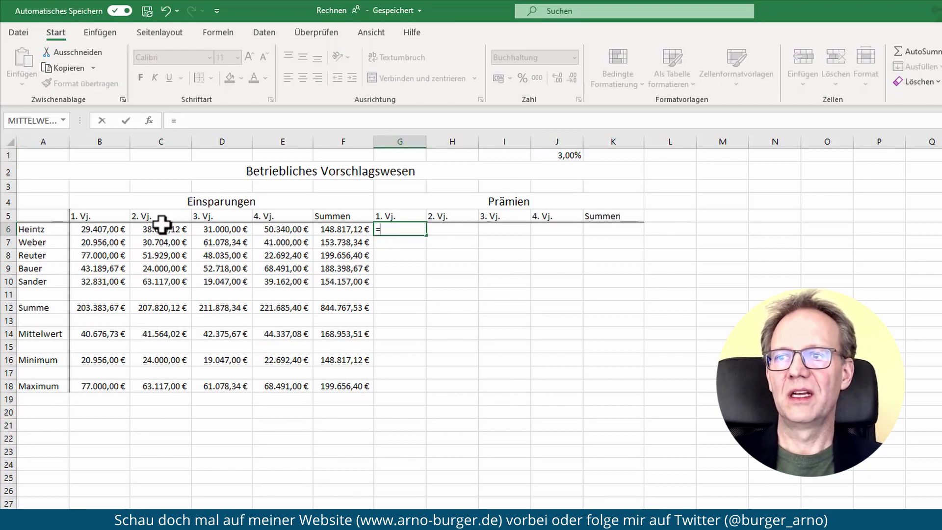
click(100, 230)
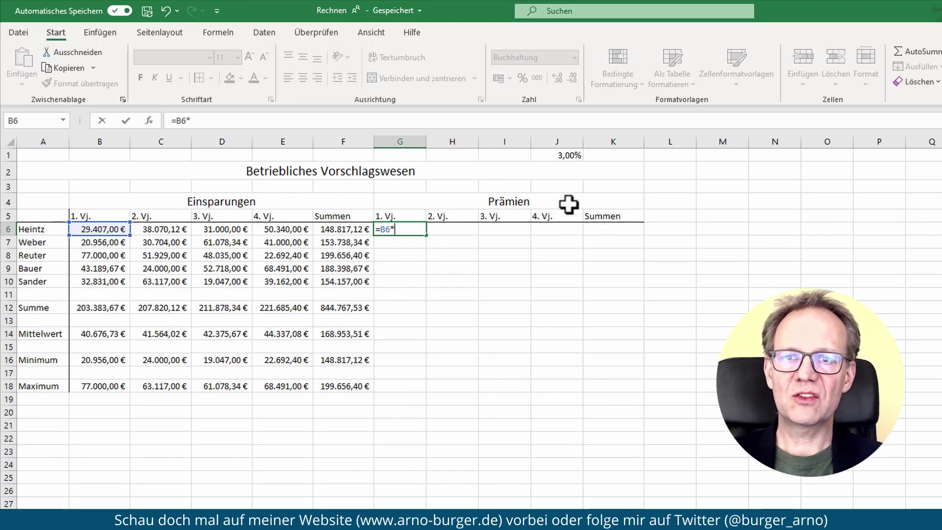
click(569, 156)
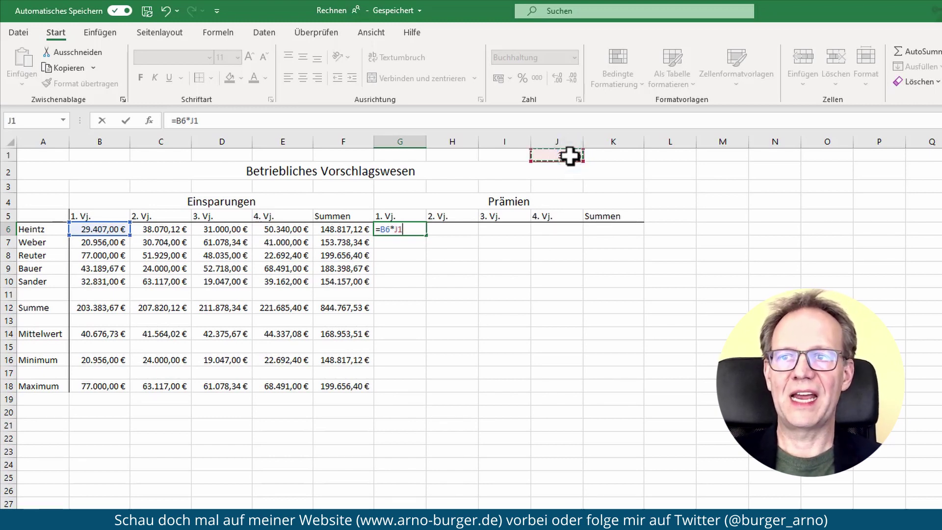
key(Tab)
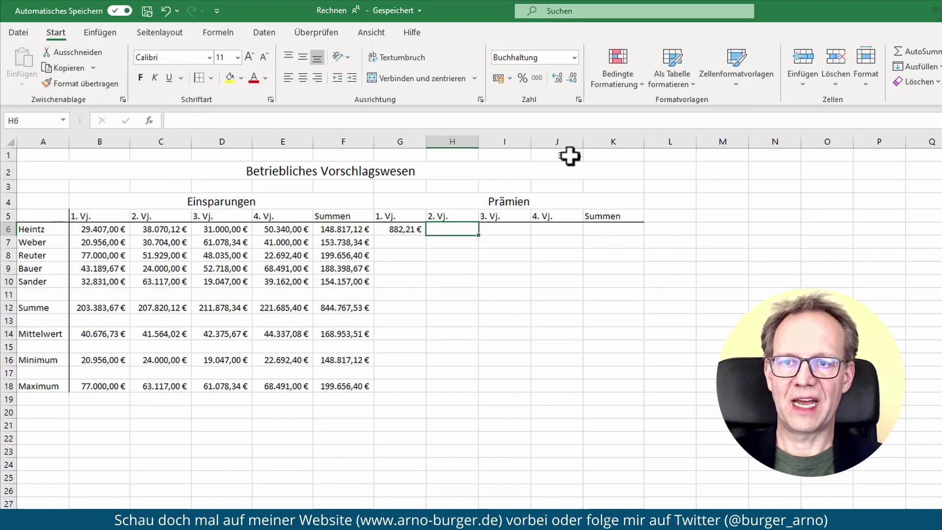
click(402, 228)
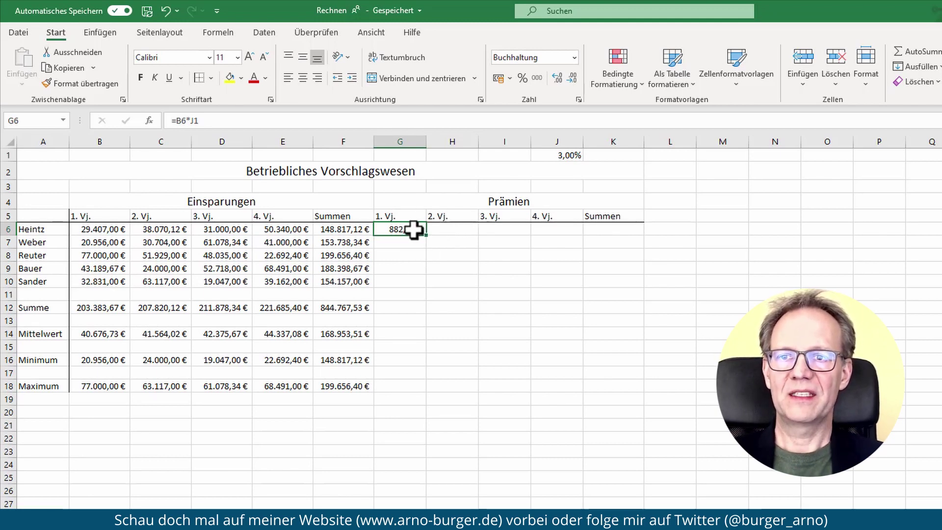
click(184, 122)
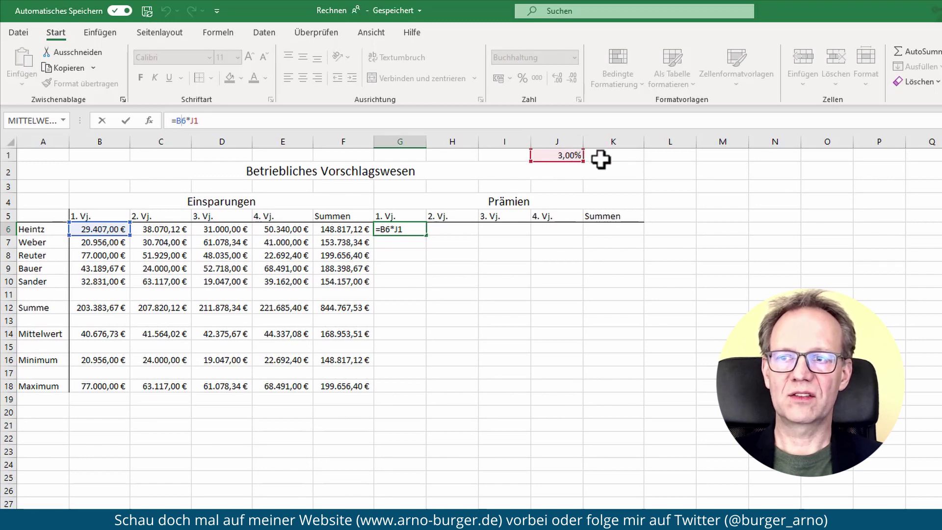
key(ctrl+Return)
right_click(405, 228)
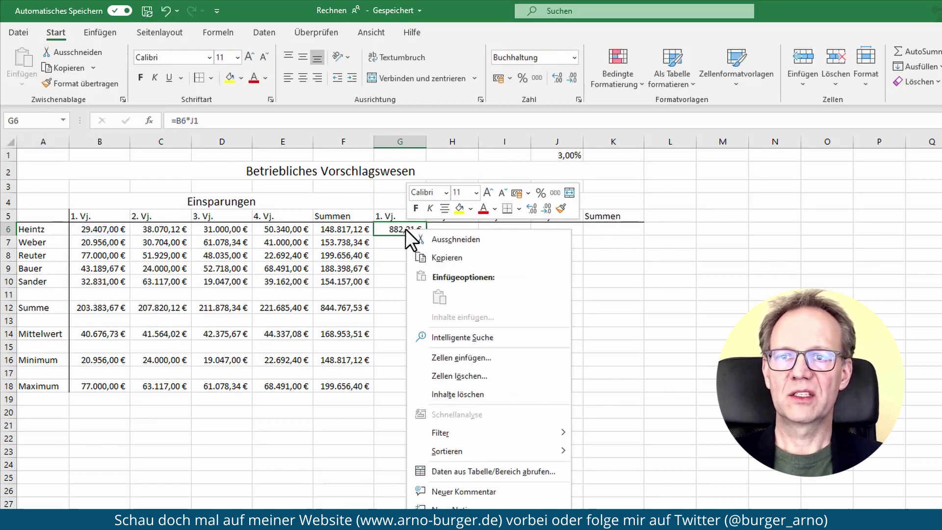
click(442, 254)
click(446, 230)
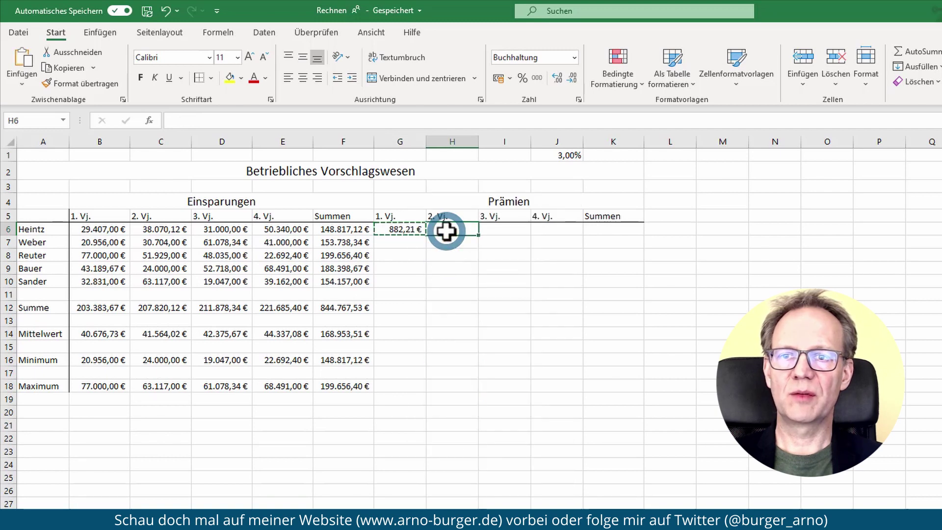
right_click(446, 231)
click(482, 297)
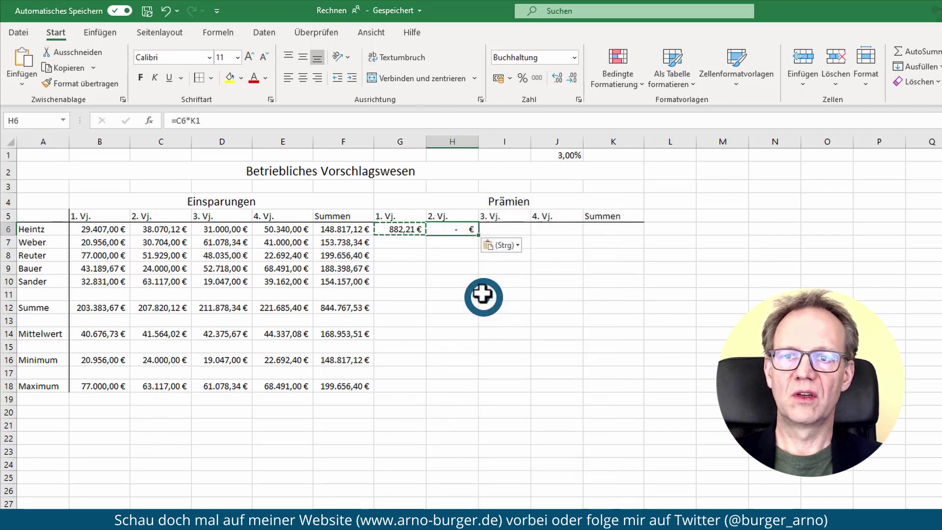
double_click(463, 228)
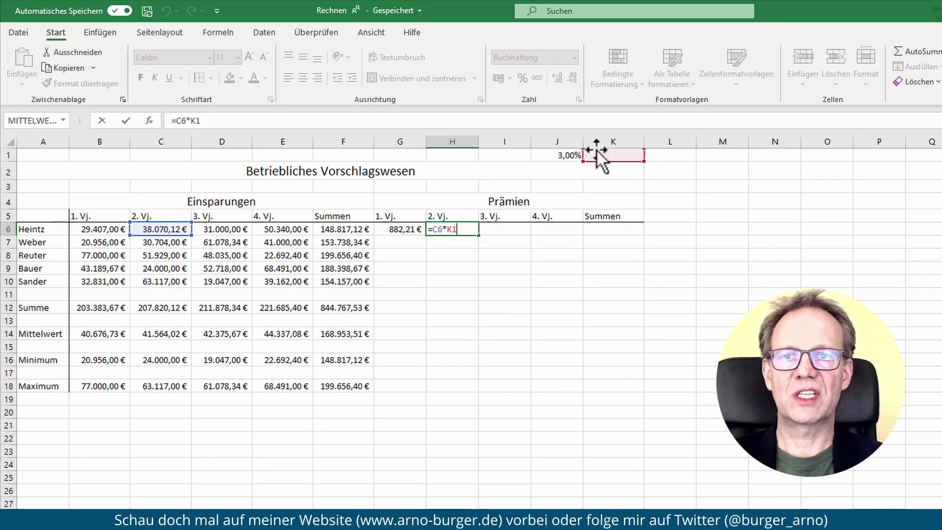
key(Escape)
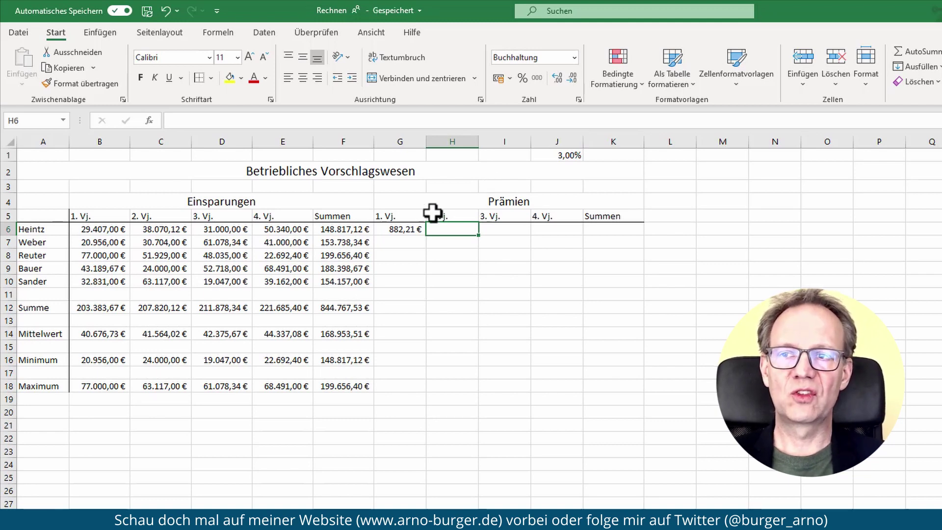
click(401, 230)
click(200, 120)
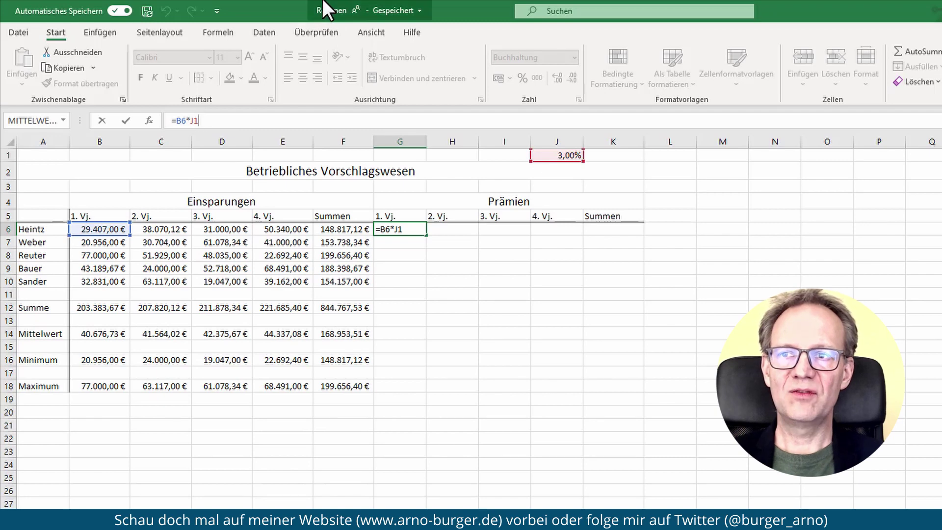
mouse_move(331, 11)
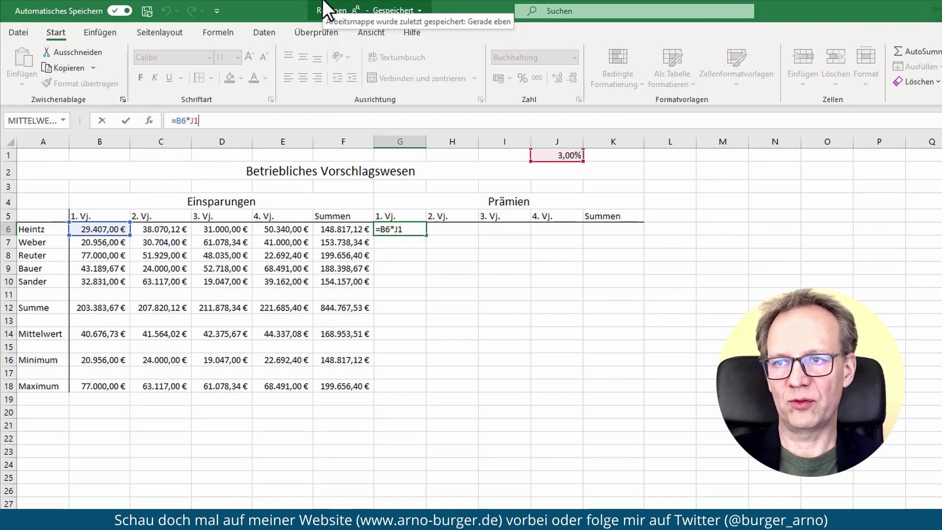
Step: Cycle the J1 reference in G6's formula through its absolute forms with F4
click(194, 120)
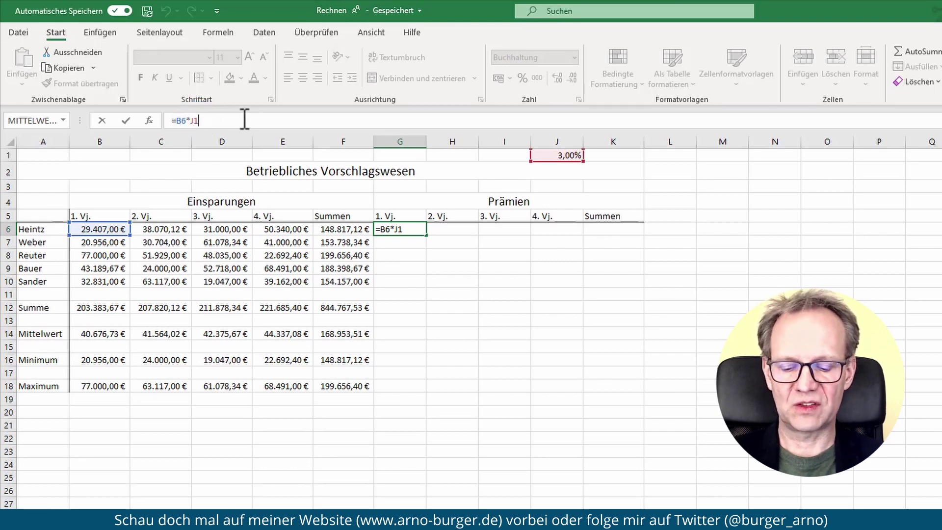
key(F4)
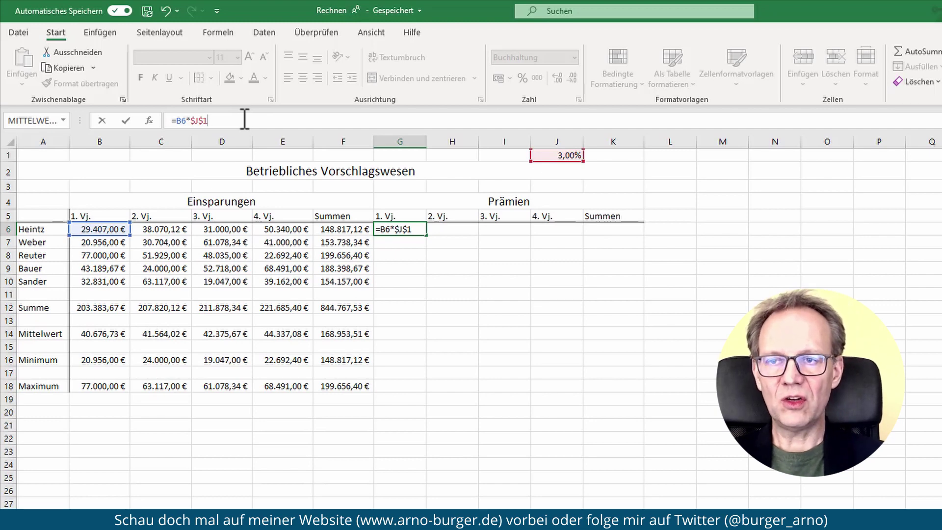
key(F4)
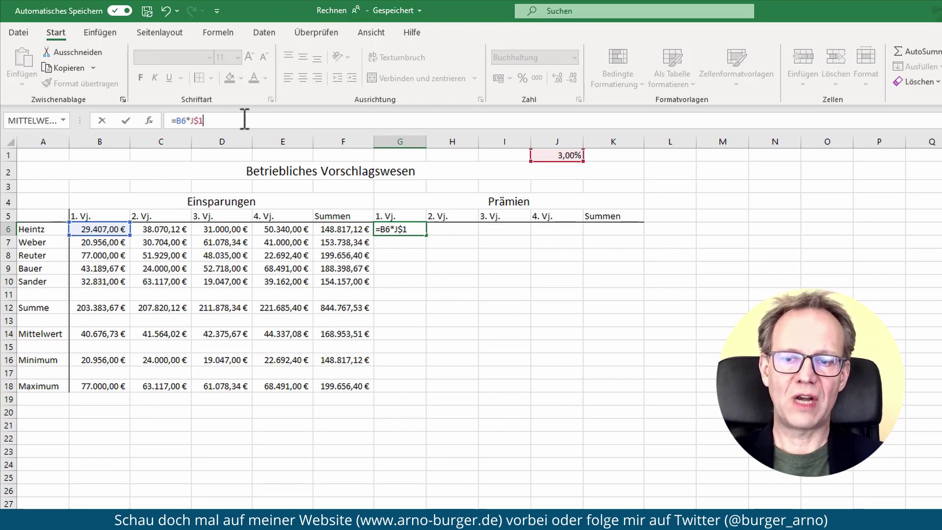
key(F4)
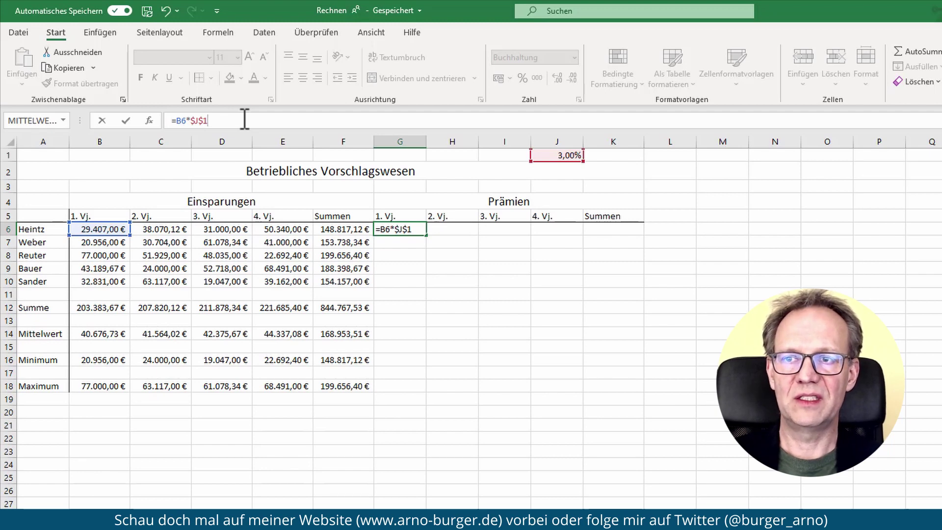
Step: Confirm G6's =B6*$J$1 formula, copy it across to J6, and check H6, I6, J6
key(Tab)
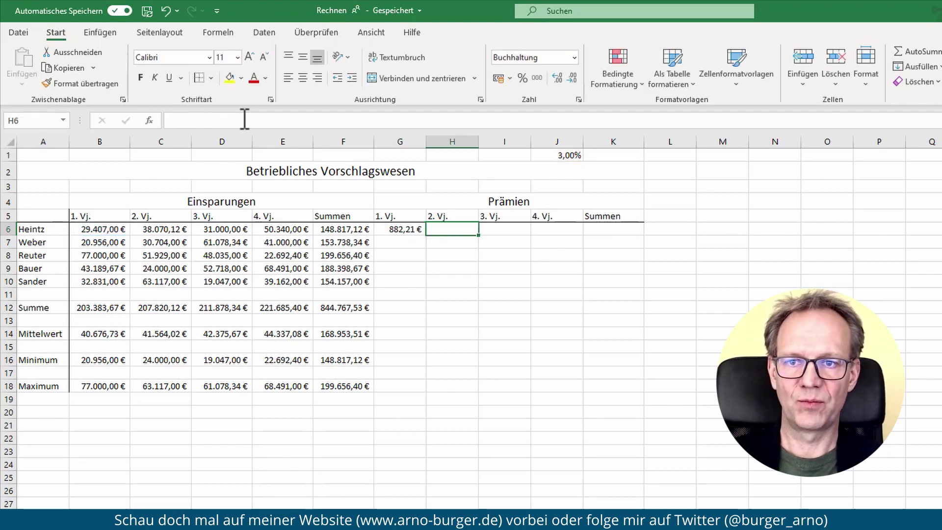
click(394, 229)
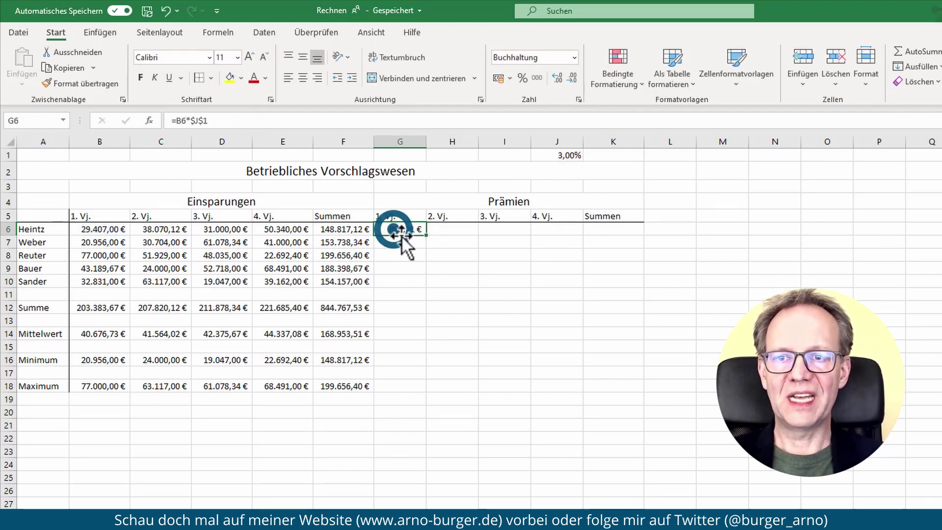
drag(426, 237, 556, 238)
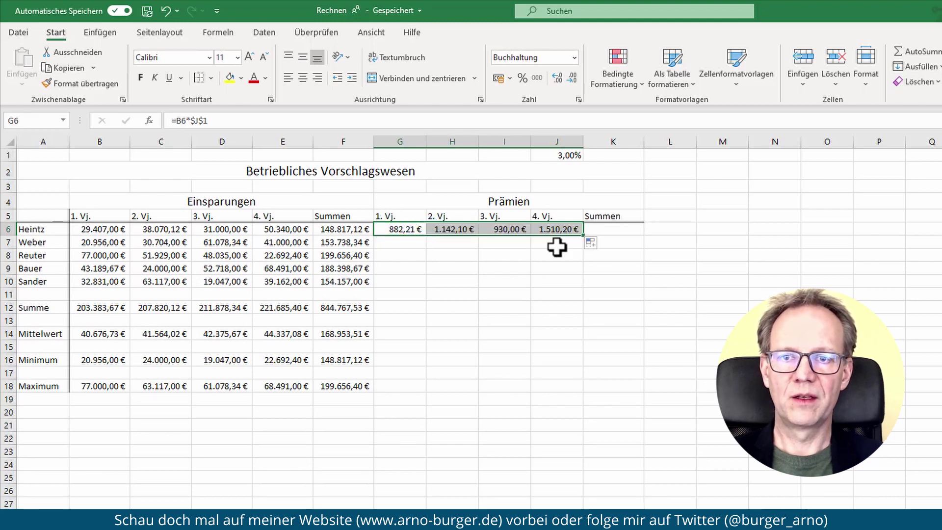
click(452, 230)
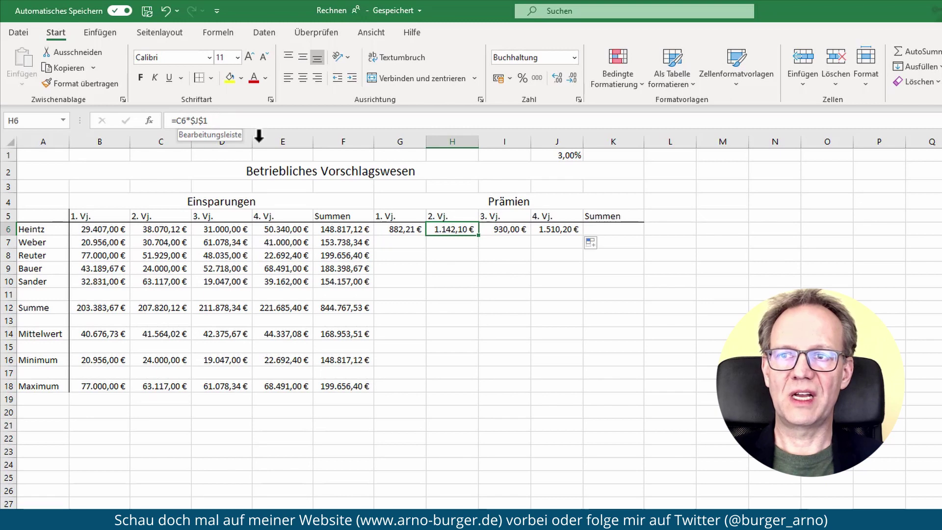
click(510, 229)
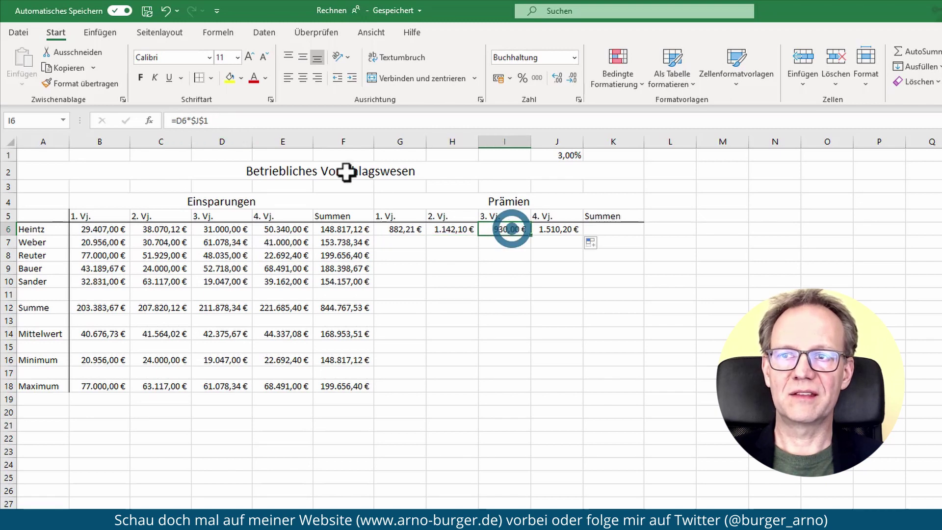
click(548, 227)
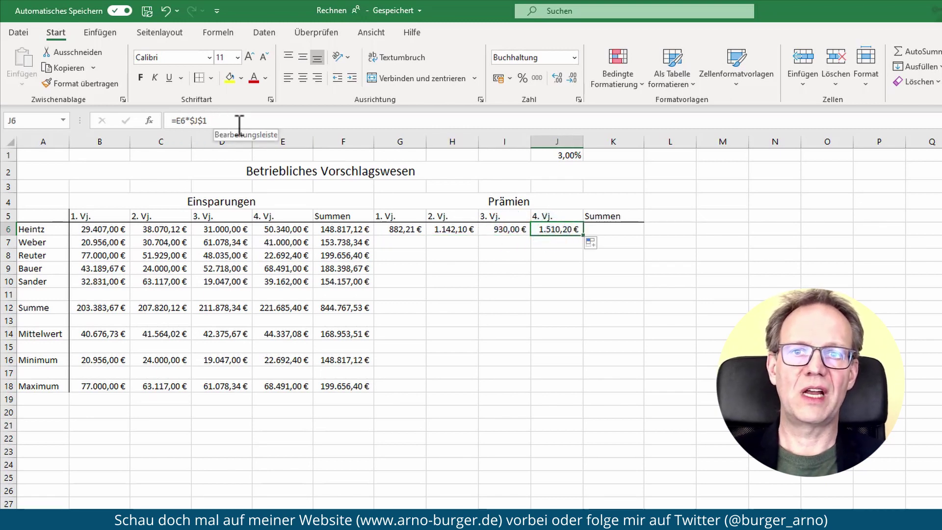
Step: Fill the G6:J6 bonus formulas down through row 10
drag(400, 228, 555, 224)
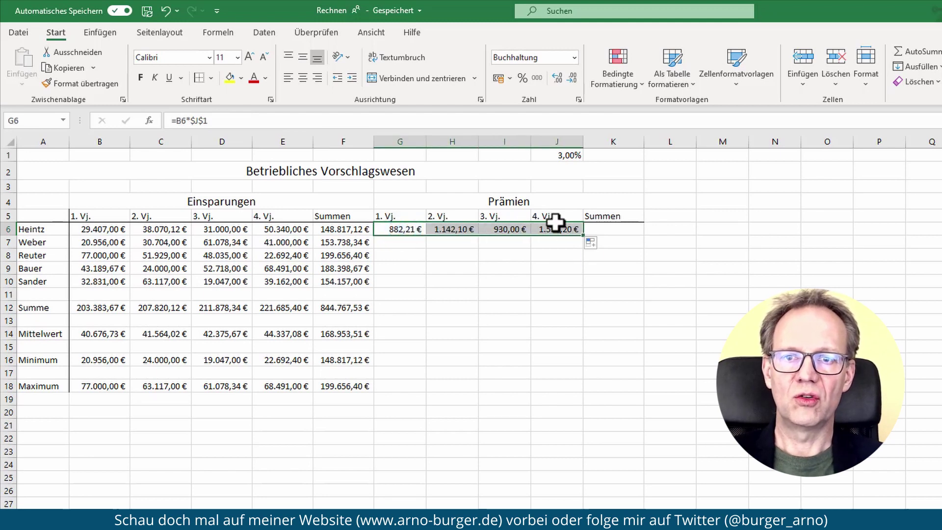
double_click(582, 235)
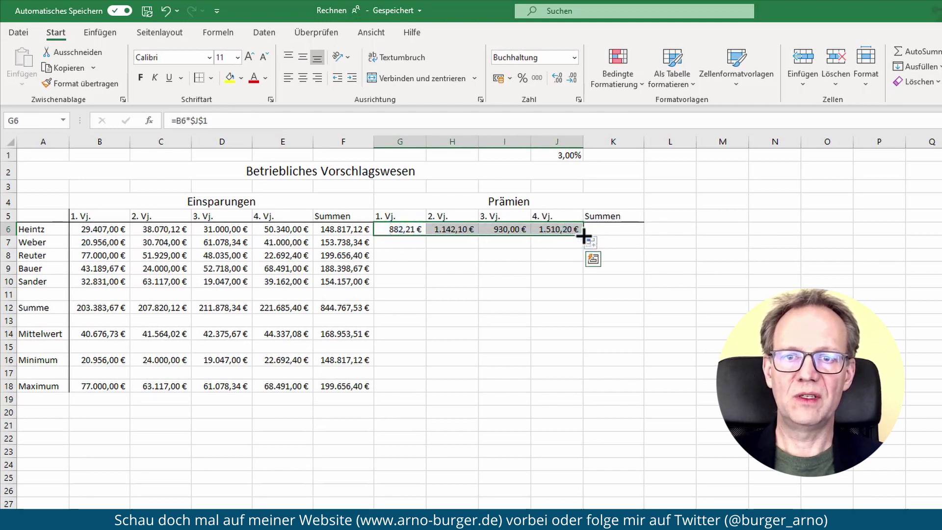
drag(583, 236, 581, 285)
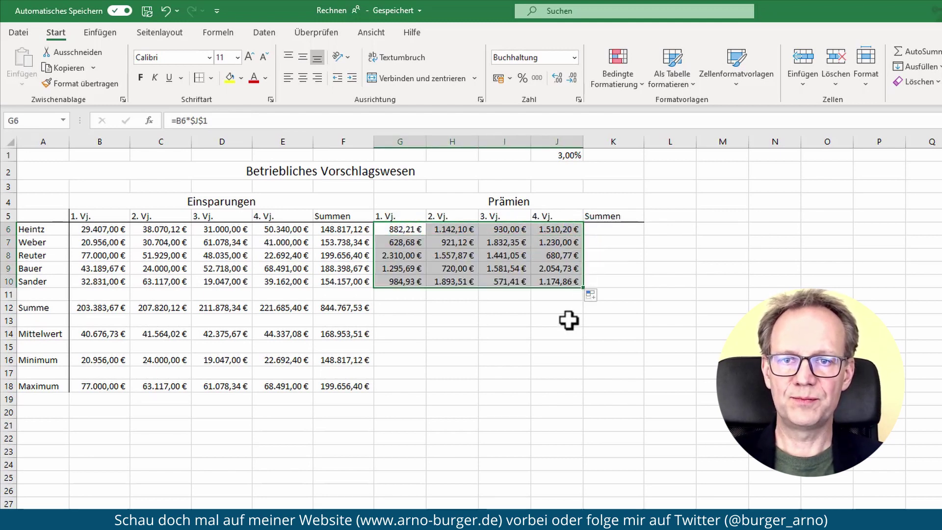
Step: Try a 4% rate in J1, then set it to 2,5%
click(399, 229)
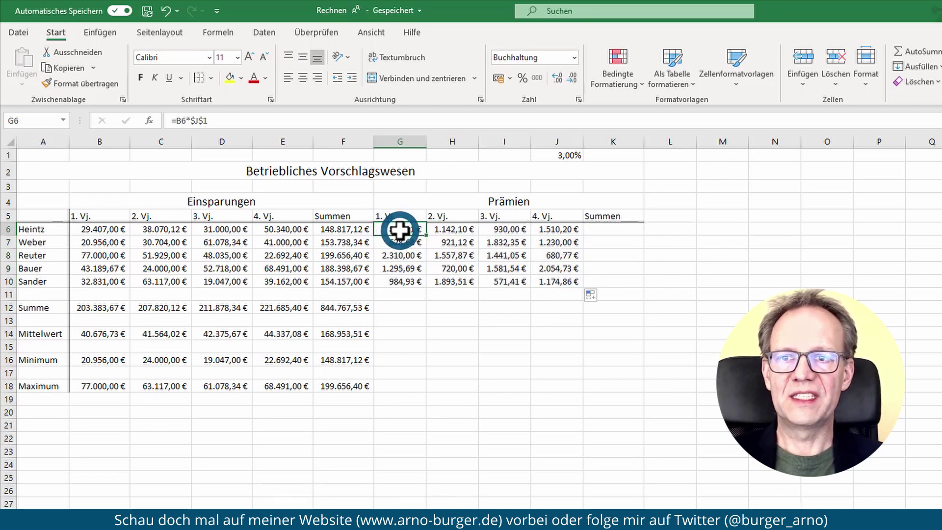
click(571, 155)
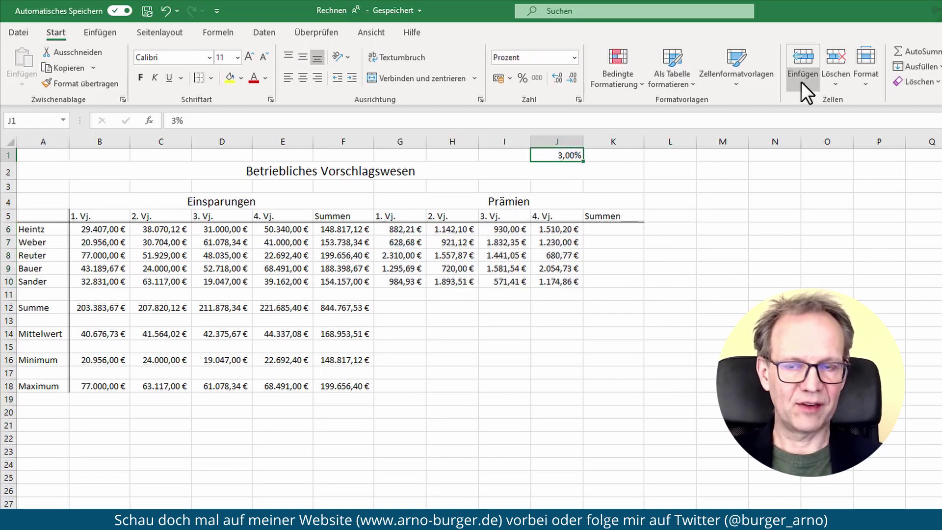
text(4)
key(Return)
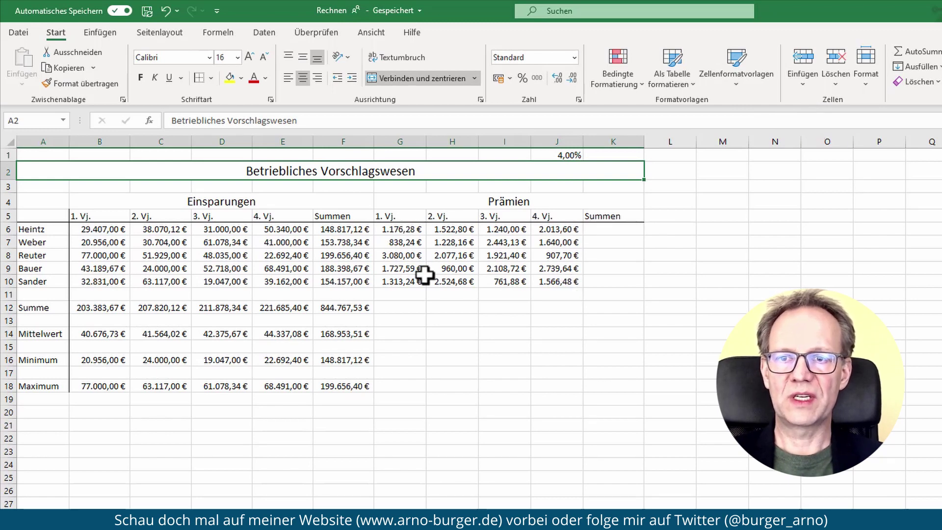
click(568, 155)
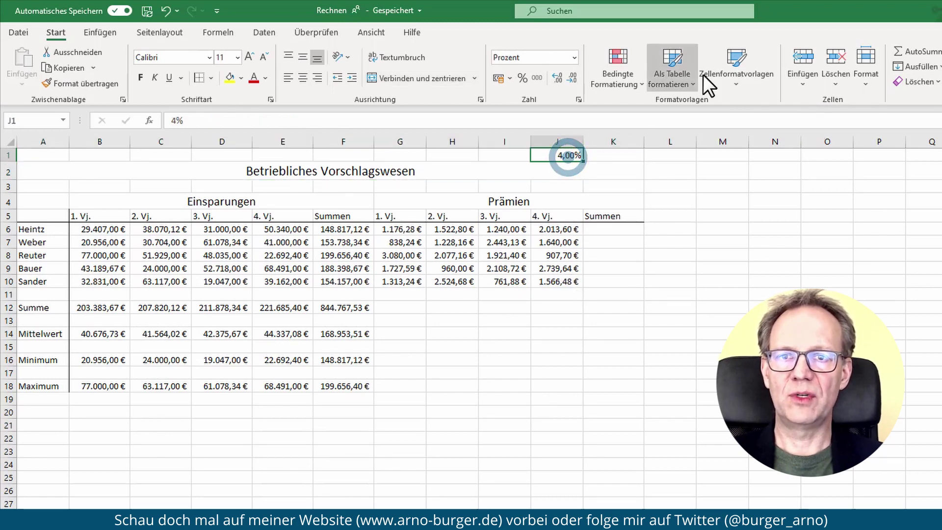
text(2,5)
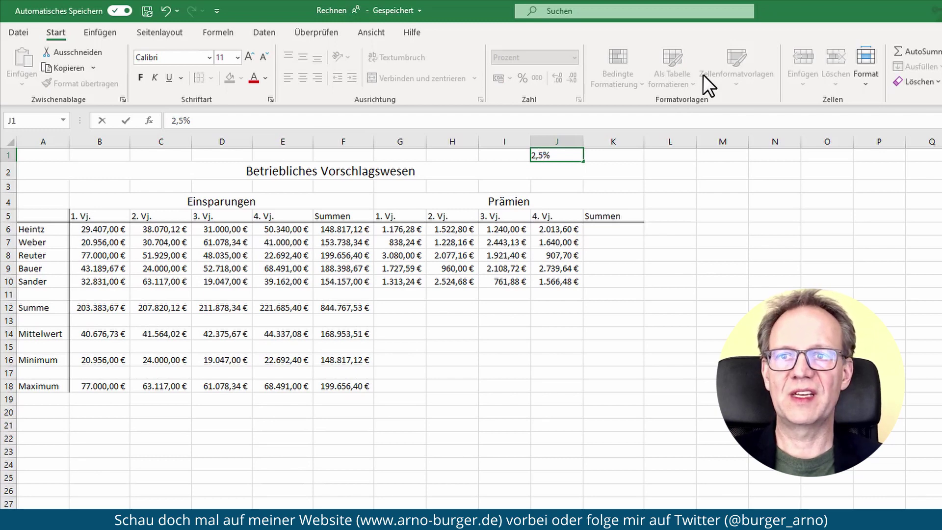
key(Tab)
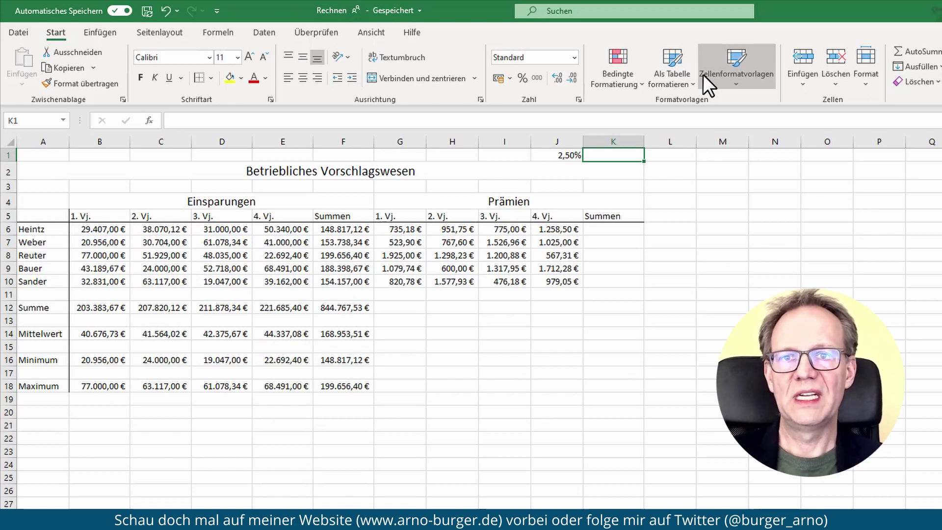
click(405, 229)
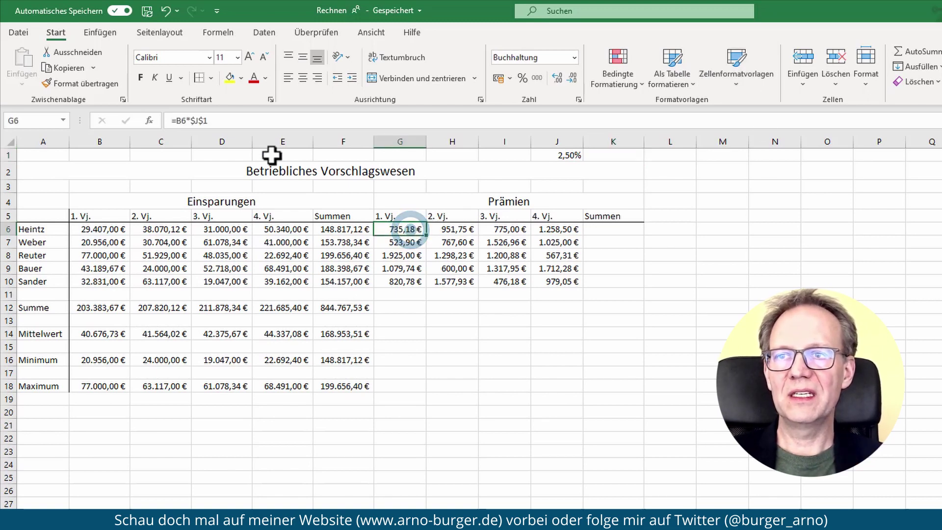
click(208, 121)
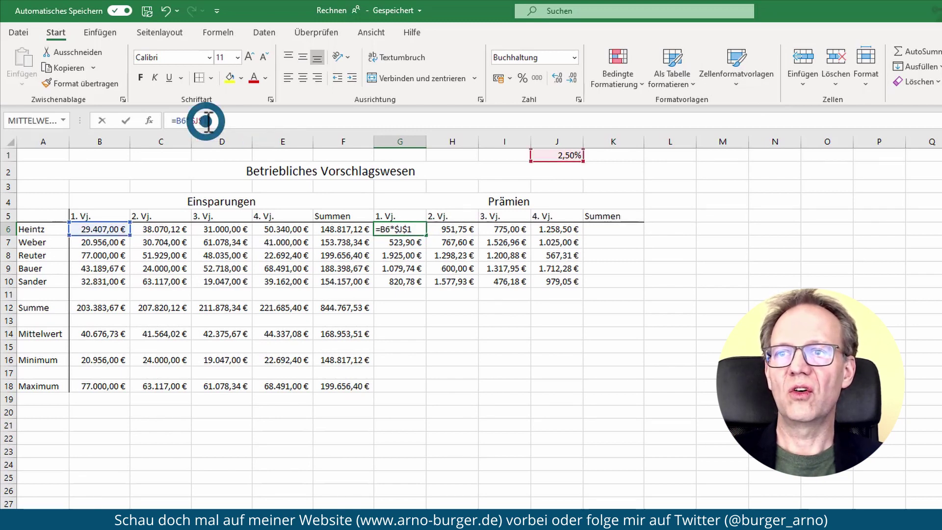
key(F4)
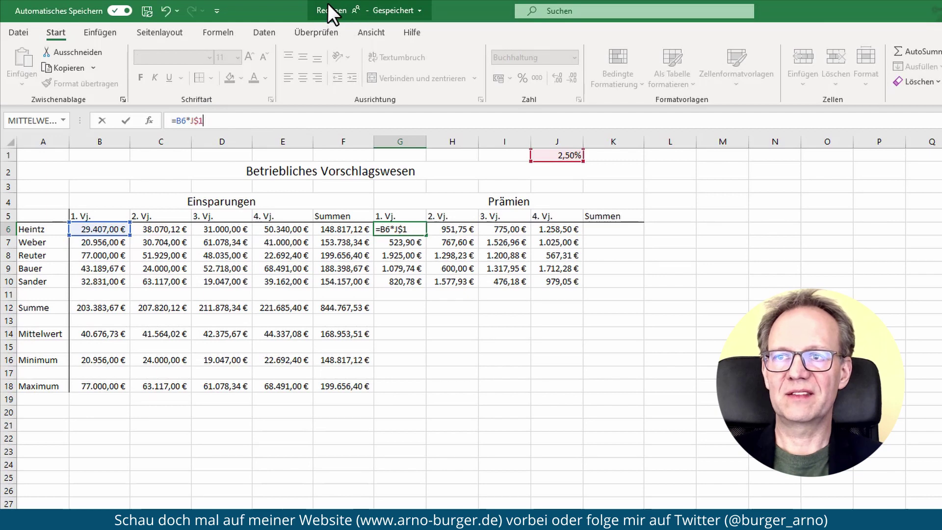
key(F4)
key(F4)
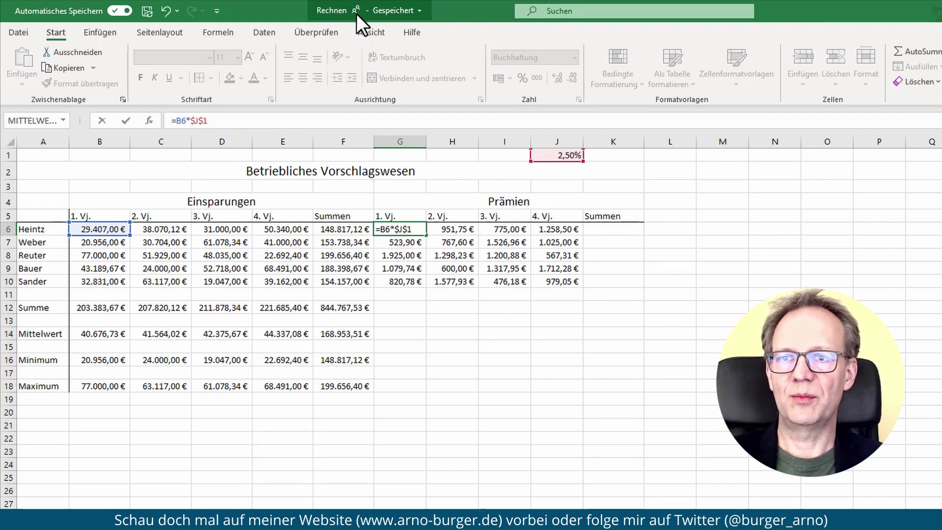
key(ctrl+Return)
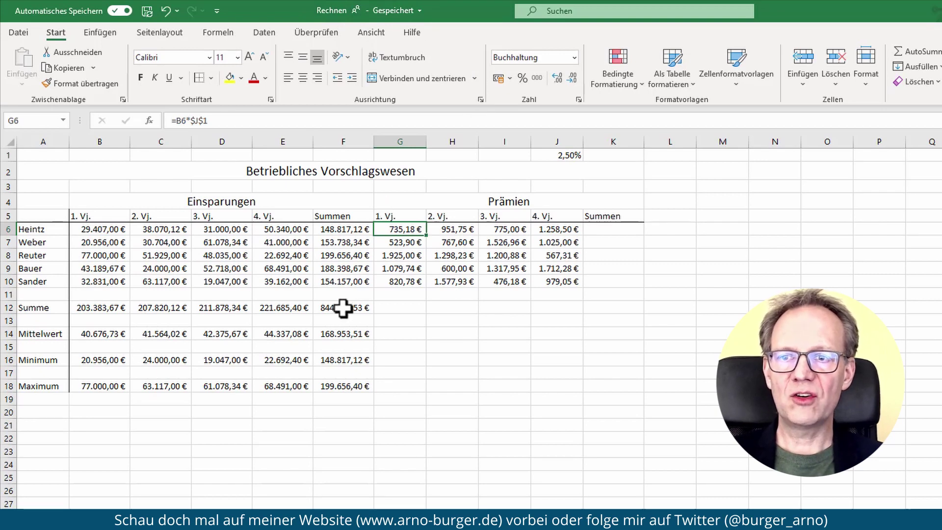
Step: Review the summary formulas in F12:F18, including F16's Minimum, and select the row totals F6:F10
mouse_move(343, 308)
mouse_down()
mouse_move(366, 389)
mouse_move(621, 368)
mouse_up()
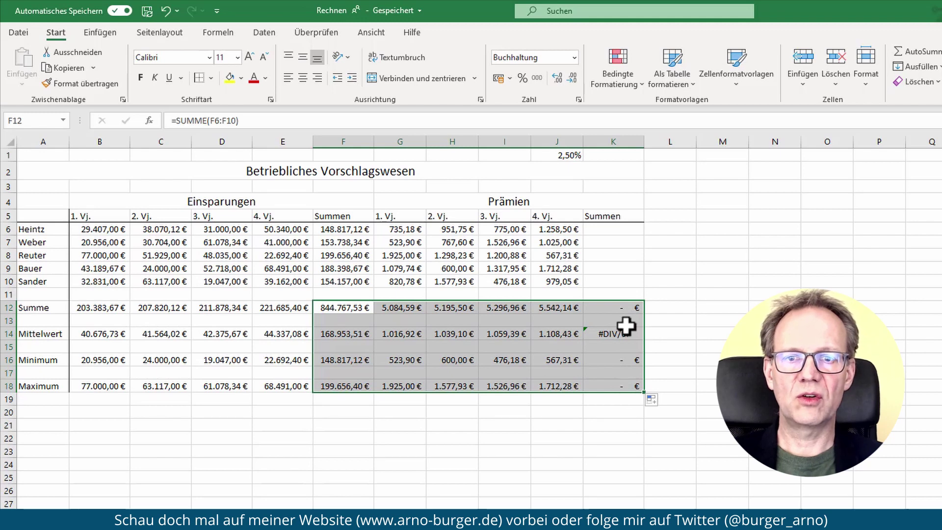
click(354, 359)
drag(346, 227, 345, 283)
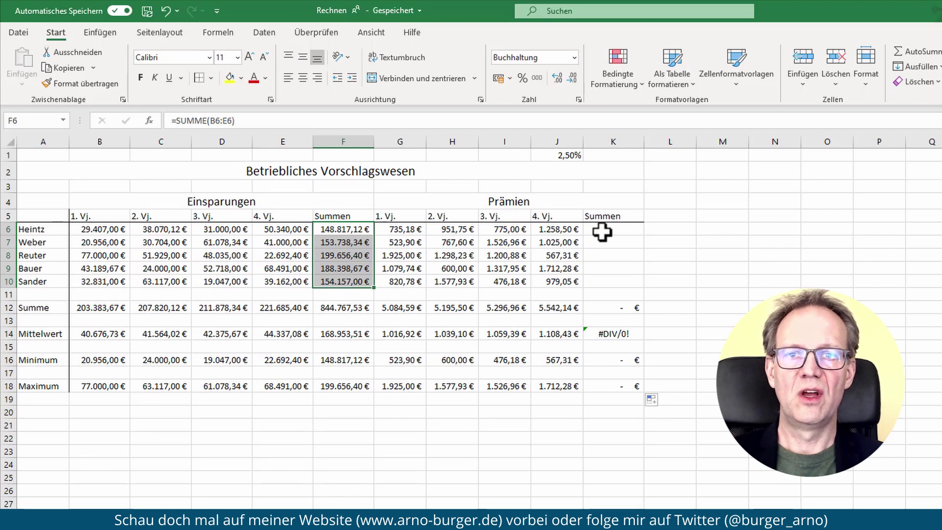
Step: Copy the row-total formulas from F6:F10 into K6:K10, giving K6 =SUMME(G6:J6)
right_click(352, 248)
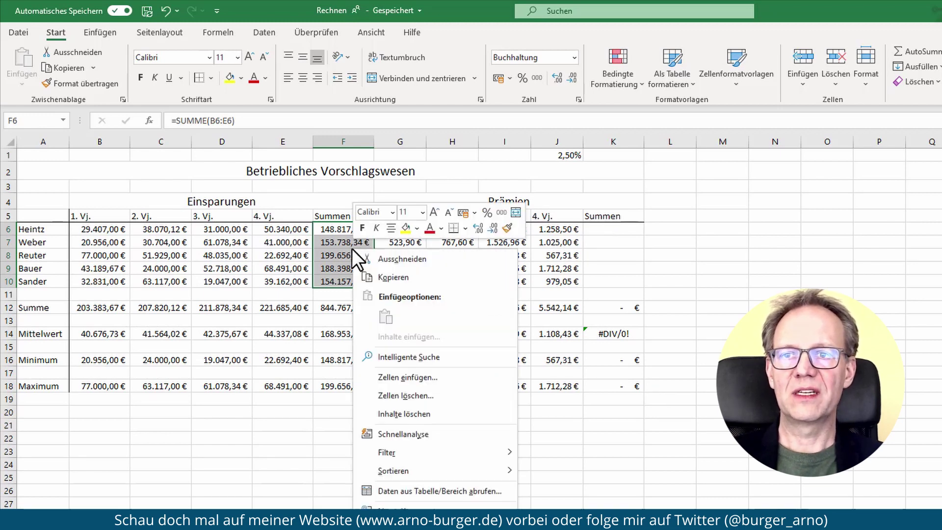
click(399, 275)
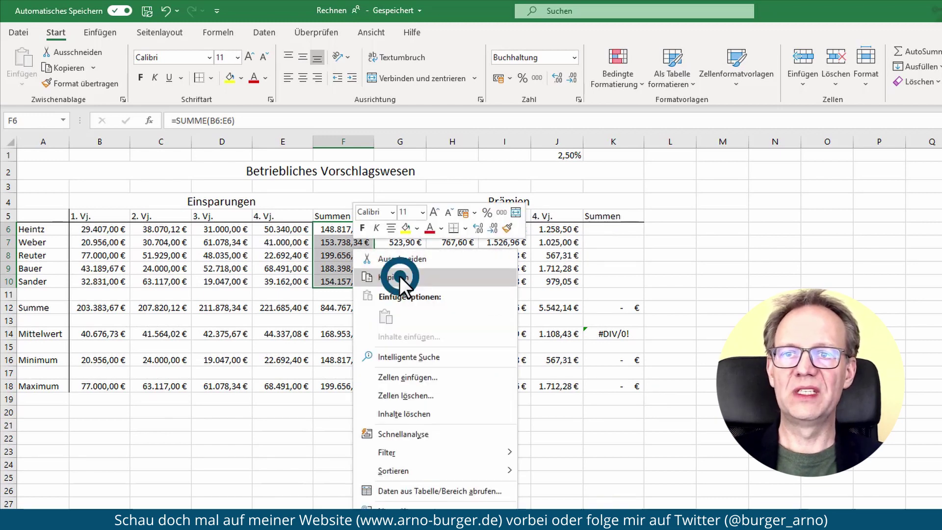
click(611, 231)
key(ctrl+v)
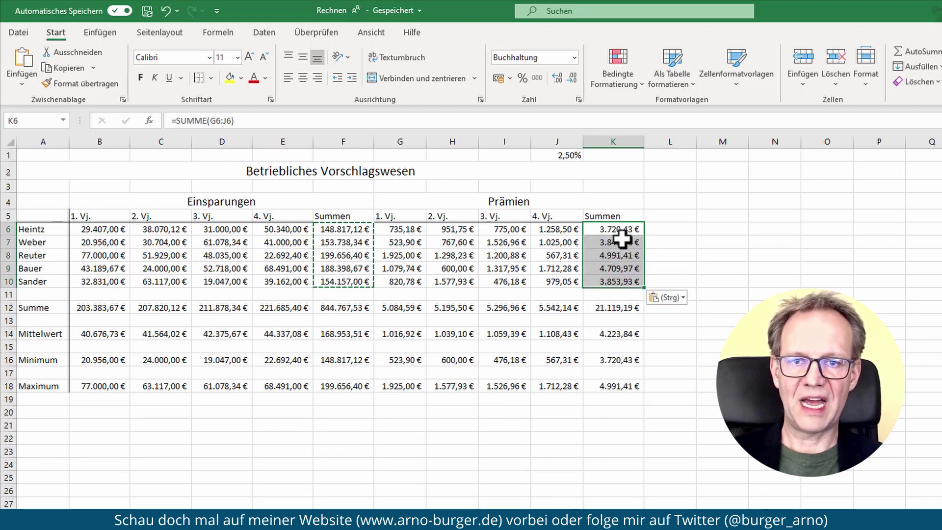